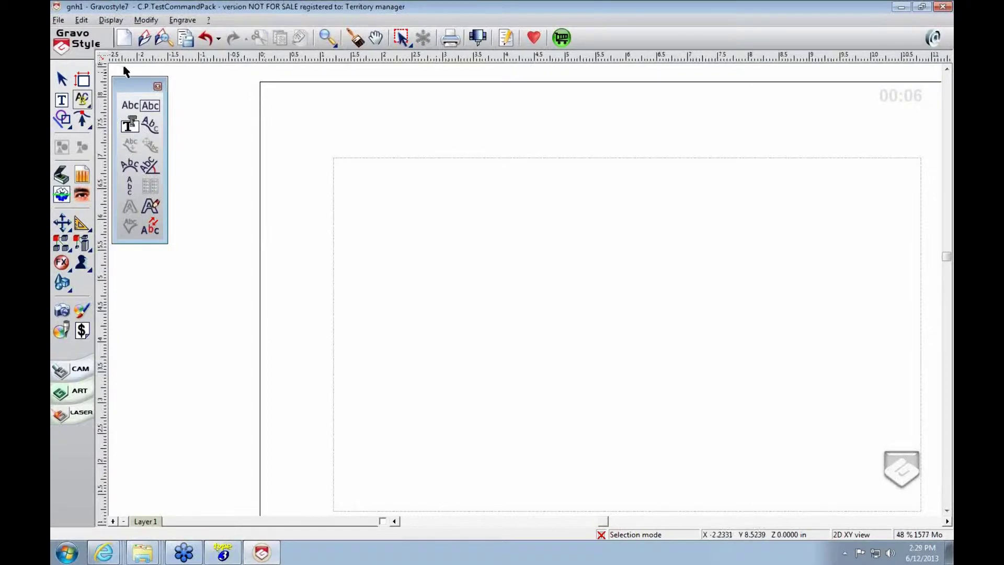
Start a Text into rectangle entry on the page
{"action": "left_click", "coordinate": [62, 102]}
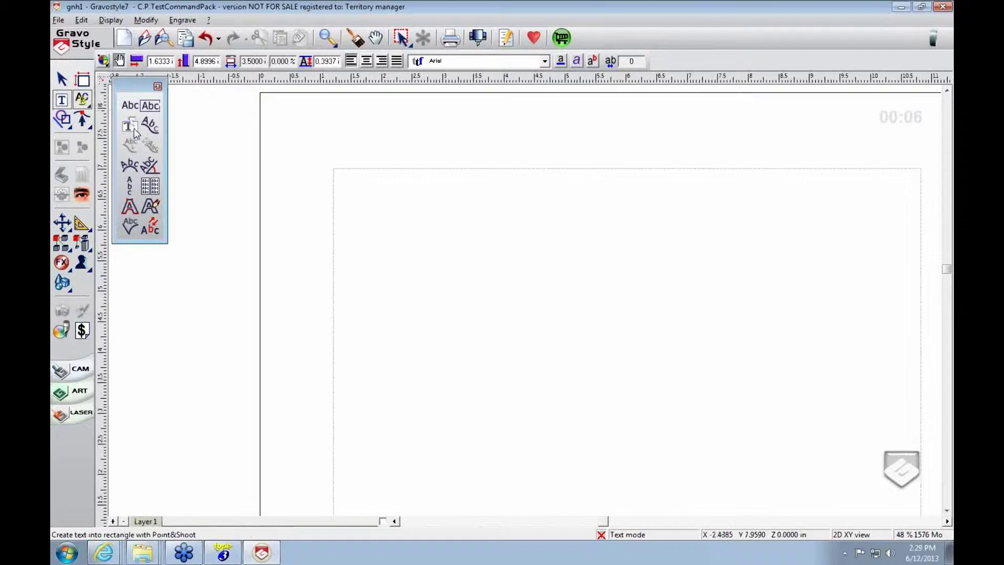
{"action": "left_click", "coordinate": [431, 303]}
{"action": "left_click", "coordinate": [471, 395]}
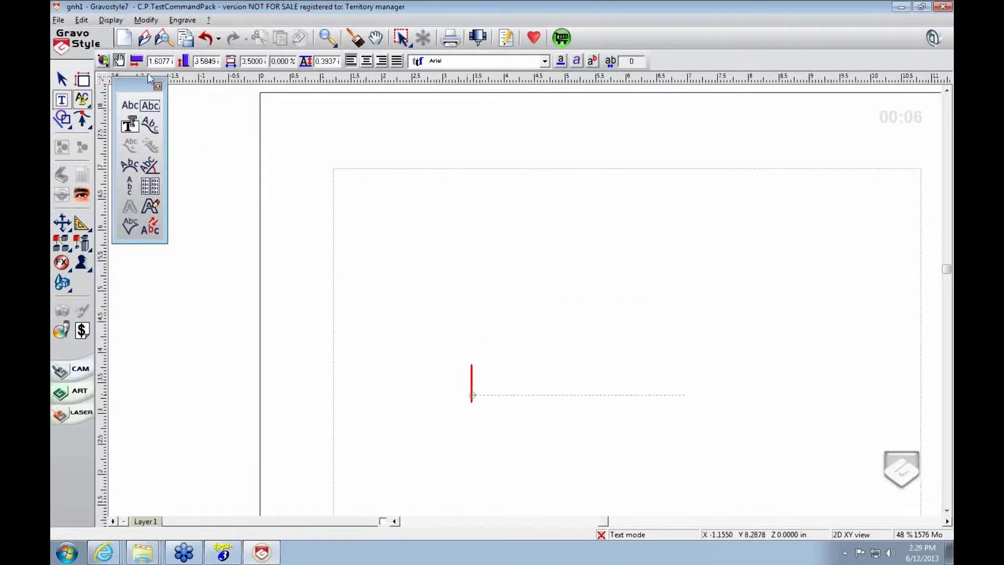
{"action": "left_click", "coordinate": [149, 106]}
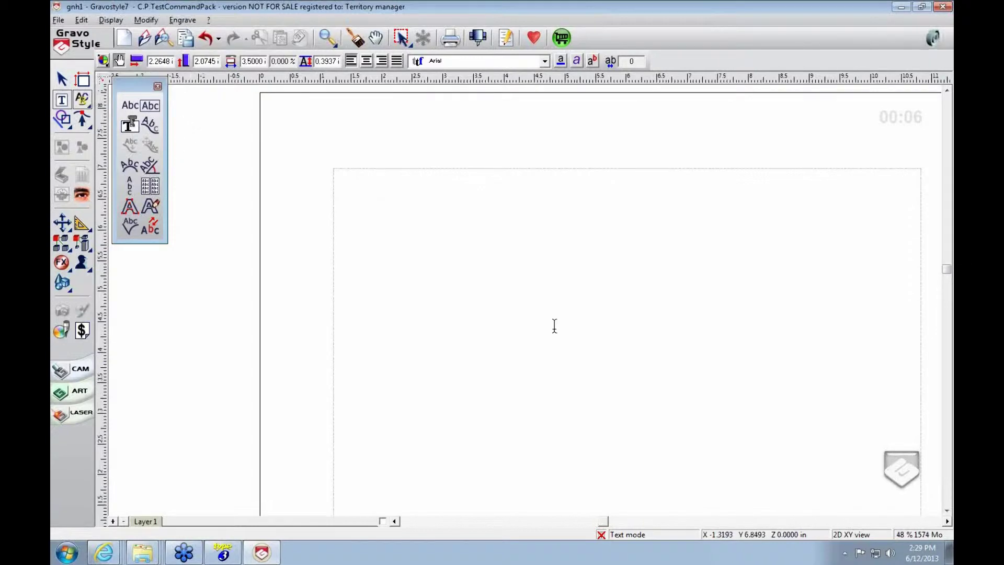
{"action": "left_click", "coordinate": [599, 498]}
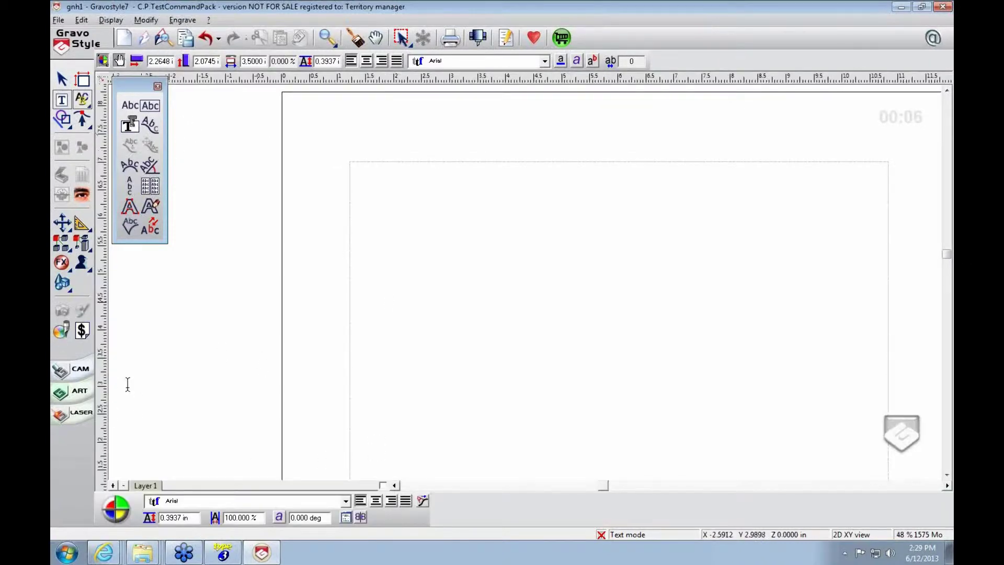
Bring up the font settings panel, showing Arial at 0.3937 in, 100% width, 0.000 deg
{"action": "left_click", "coordinate": [115, 515]}
{"action": "left_click", "coordinate": [111, 517]}
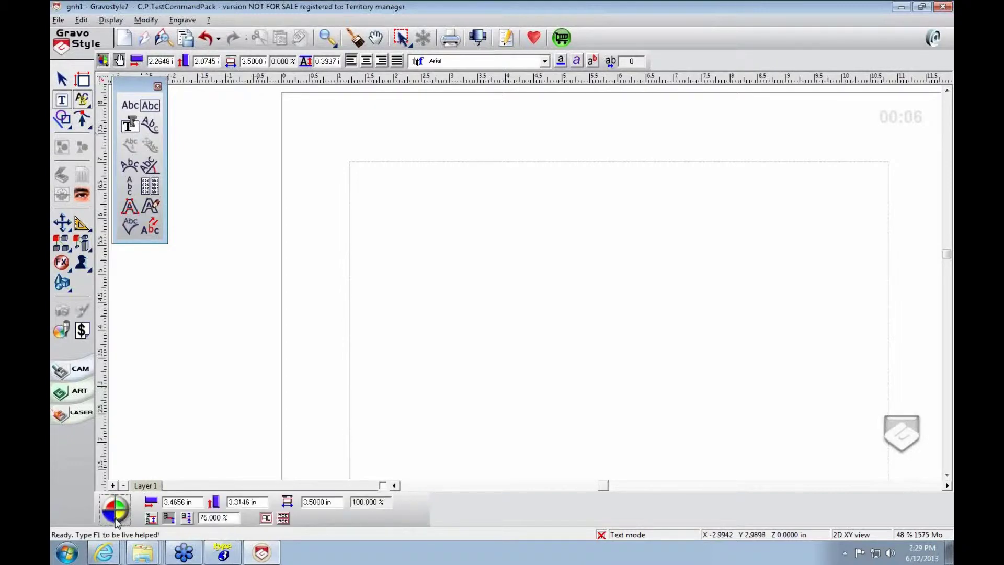
{"action": "left_click", "coordinate": [122, 520]}
{"action": "left_click", "coordinate": [124, 506]}
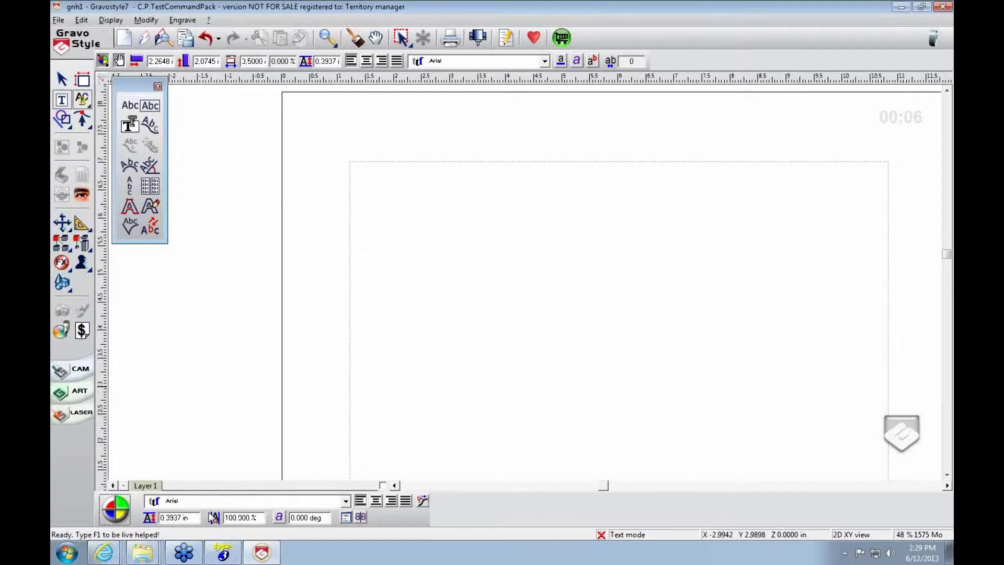
Open the Character list and page through the Arial glyphs, then return to the start
{"action": "left_click", "coordinate": [346, 517]}
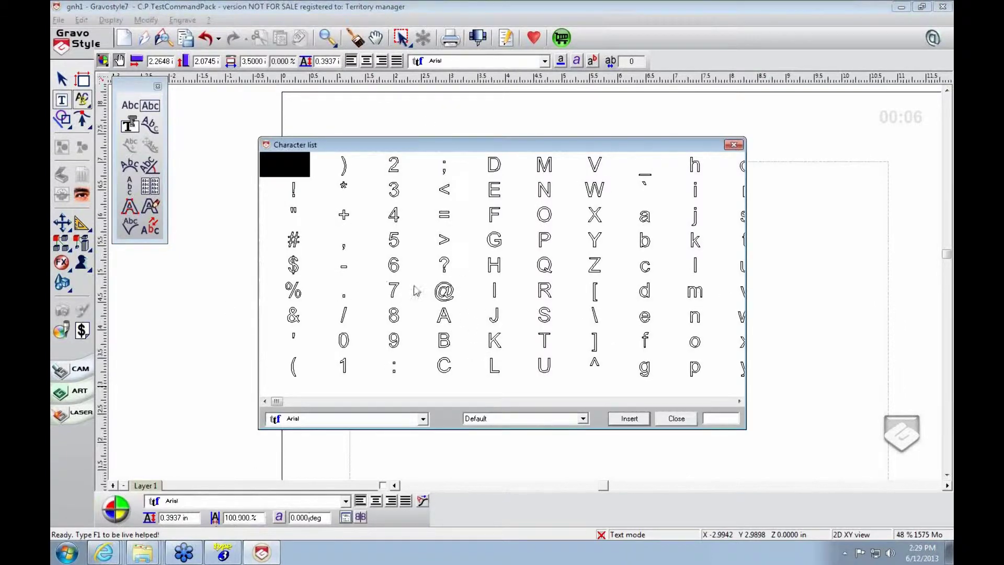
{"action": "left_click", "coordinate": [422, 400]}
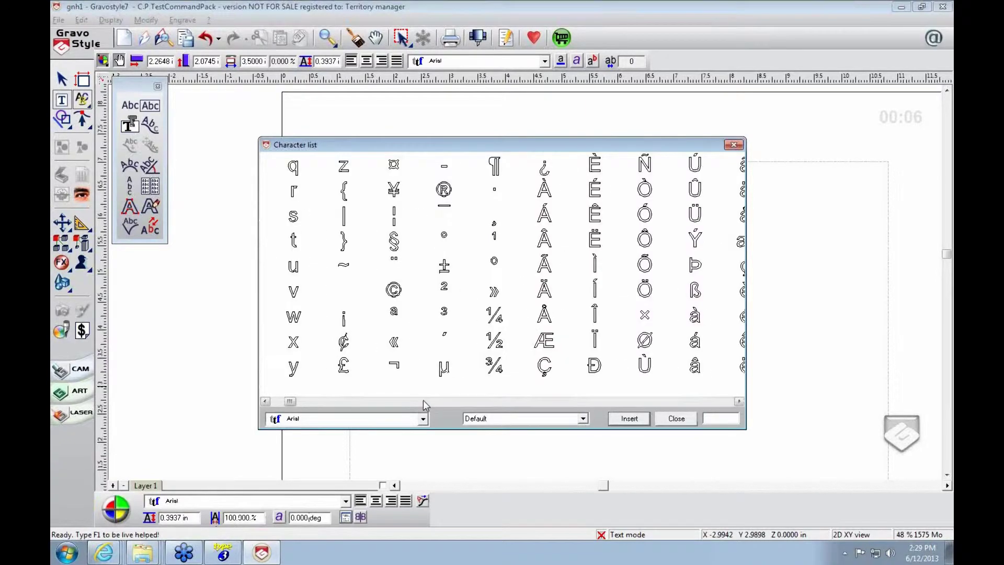
{"action": "left_click", "coordinate": [422, 400]}
{"action": "left_click", "coordinate": [424, 401]}
{"action": "left_click", "coordinate": [424, 402]}
{"action": "left_click", "coordinate": [424, 401]}
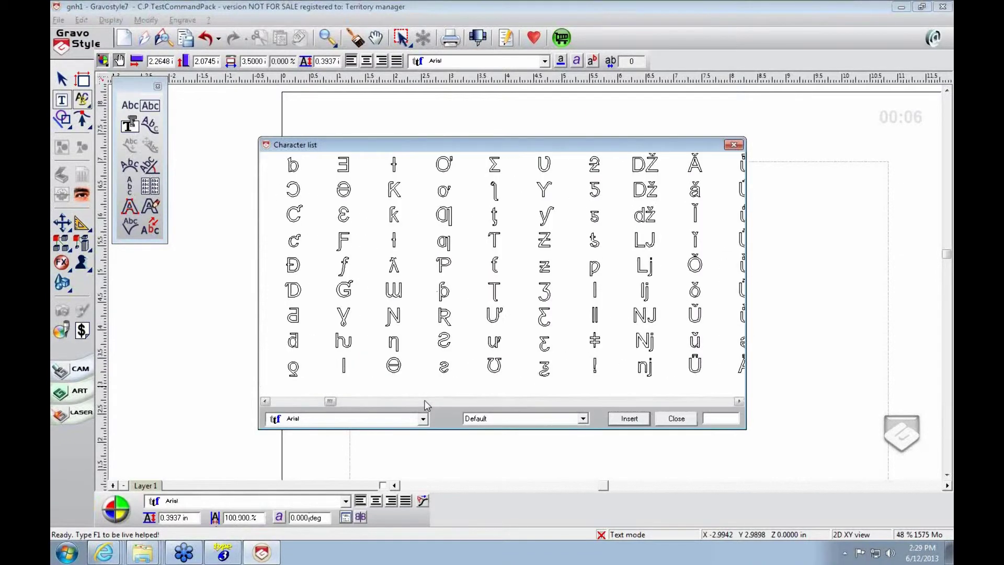
{"action": "left_click", "coordinate": [425, 401]}
{"action": "left_click", "coordinate": [425, 401]}
{"action": "left_click", "coordinate": [425, 402]}
{"action": "left_click", "coordinate": [424, 401]}
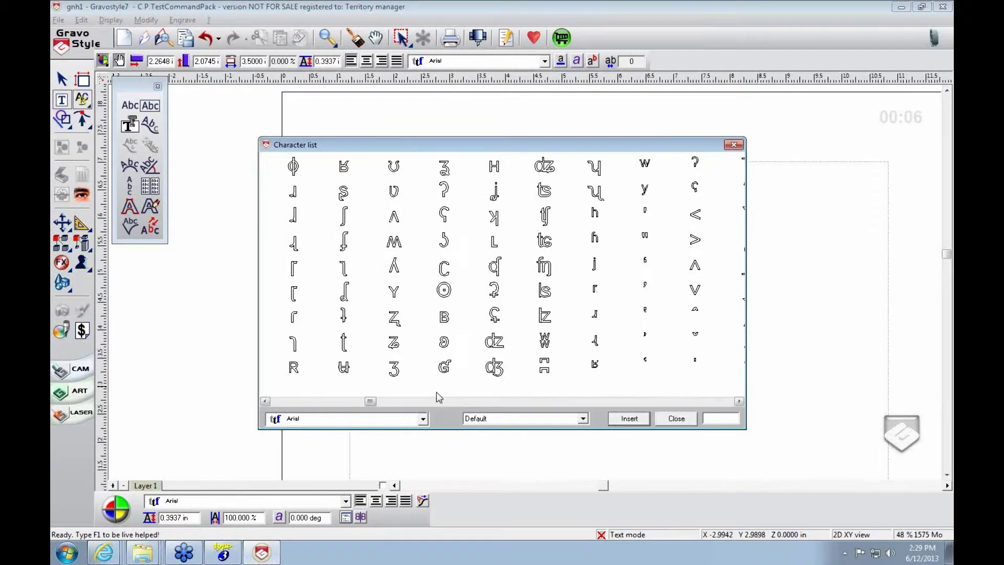
{"action": "left_click_drag", "start_coordinate": [372, 403], "coordinate": [251, 401]}
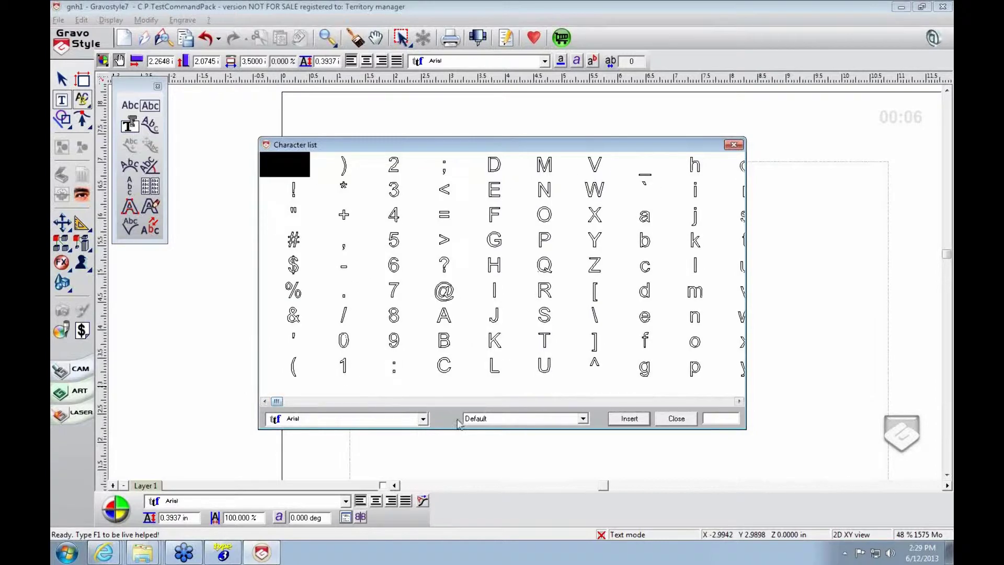
Expand the Gravograph engraving fonts in the Character list font dropdown and browse them
{"action": "left_click", "coordinate": [422, 419]}
{"action": "left_click", "coordinate": [392, 439]}
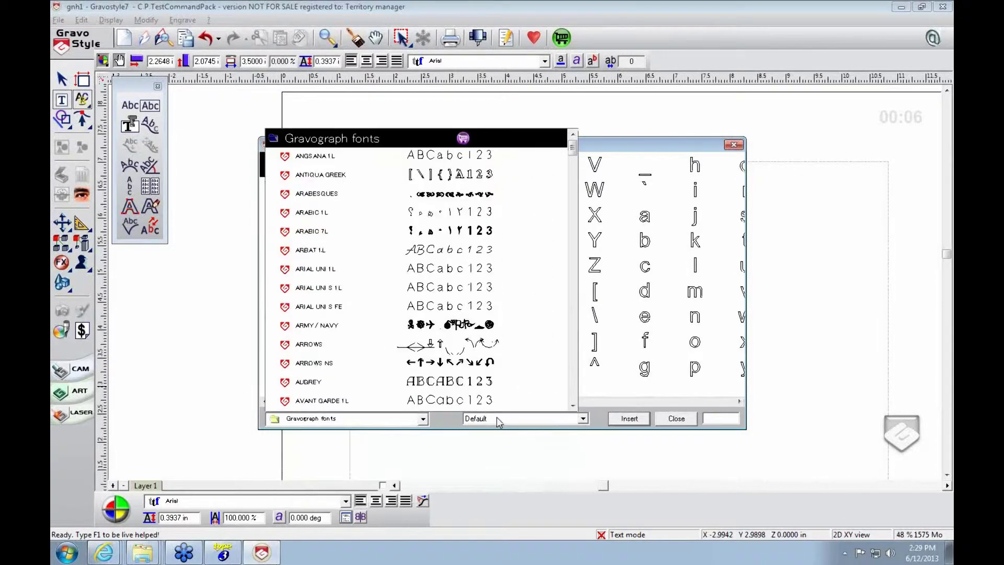
{"action": "scroll", "coordinate": [449, 325], "scroll_direction": "down", "scroll_amount": 15}
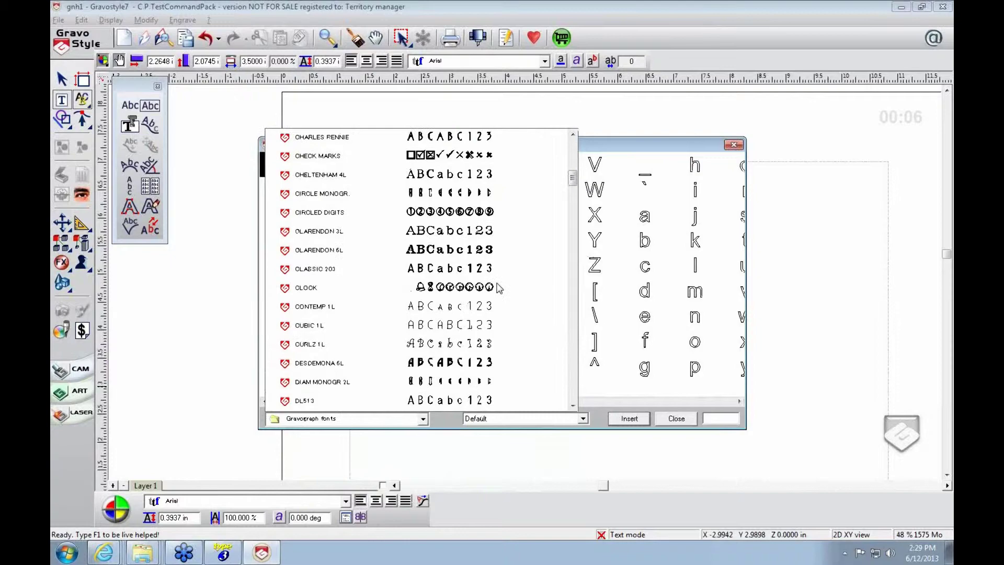
{"action": "scroll", "coordinate": [468, 326], "scroll_direction": "down", "scroll_amount": 10}
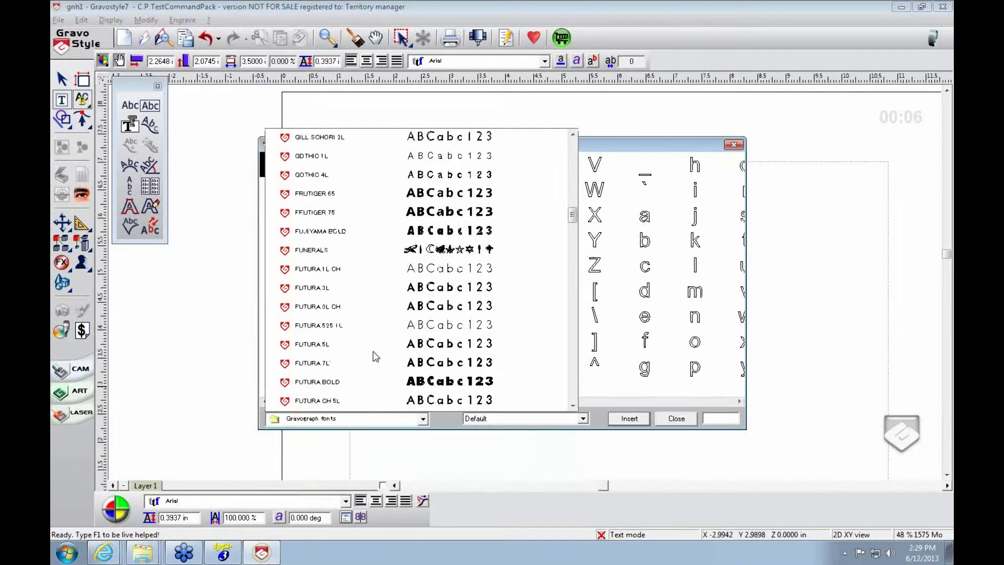
{"action": "scroll", "coordinate": [355, 365], "scroll_direction": "down", "scroll_amount": 5}
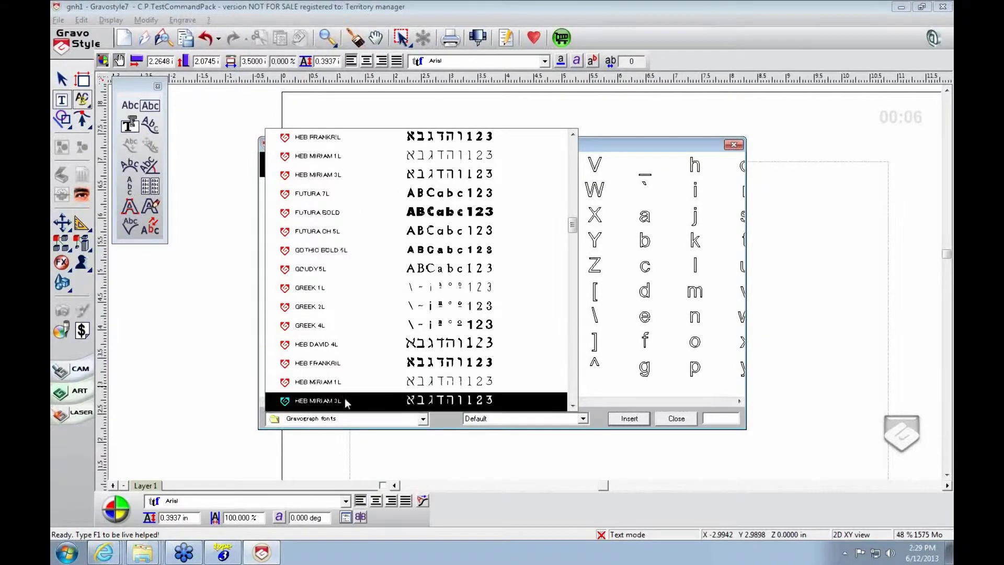
{"action": "scroll", "coordinate": [374, 366], "scroll_direction": "down", "scroll_amount": 3}
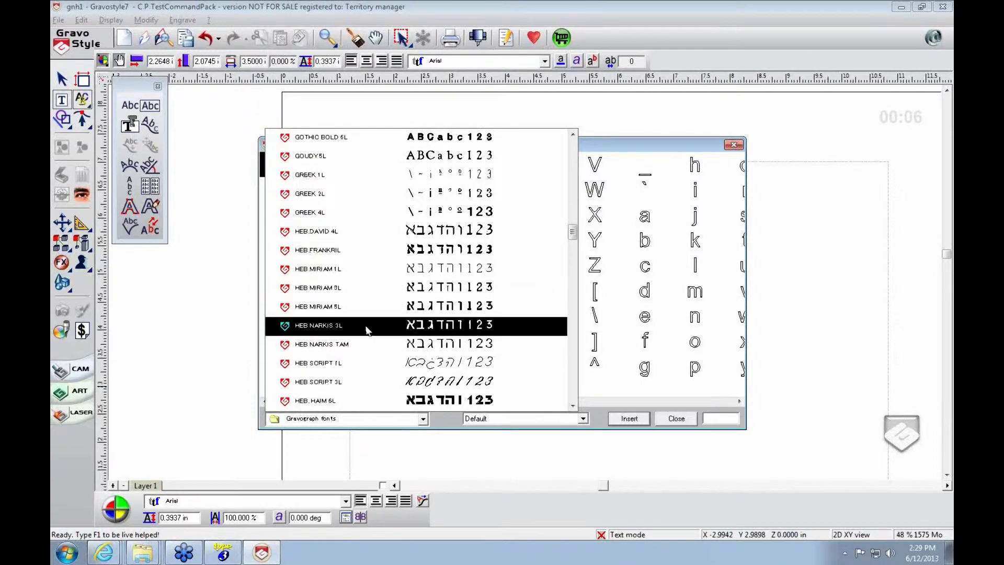
{"action": "scroll", "coordinate": [368, 328], "scroll_direction": "down", "scroll_amount": 6}
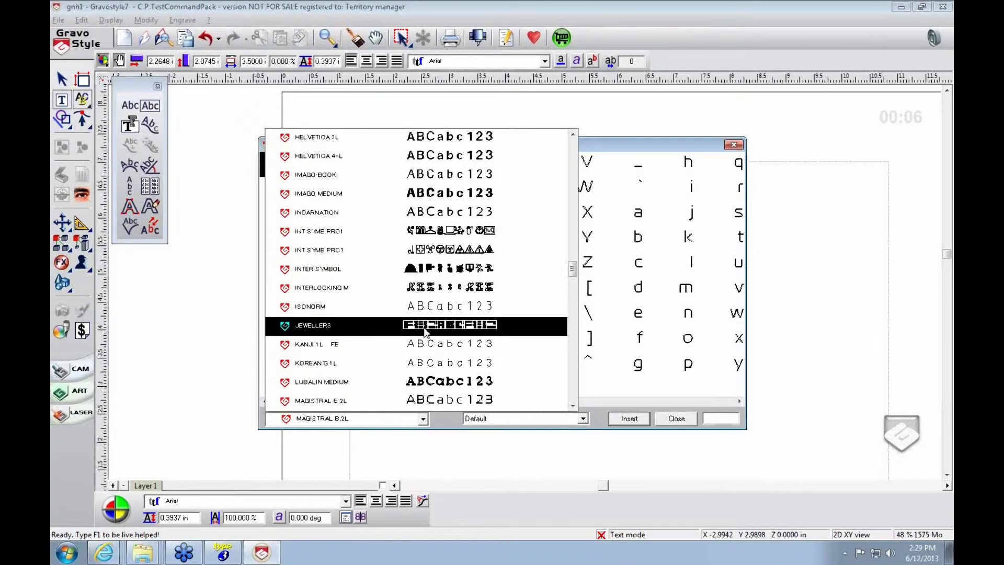
{"action": "scroll", "coordinate": [391, 349], "scroll_direction": "down", "scroll_amount": 1}
{"action": "scroll", "coordinate": [381, 349], "scroll_direction": "down", "scroll_amount": 2}
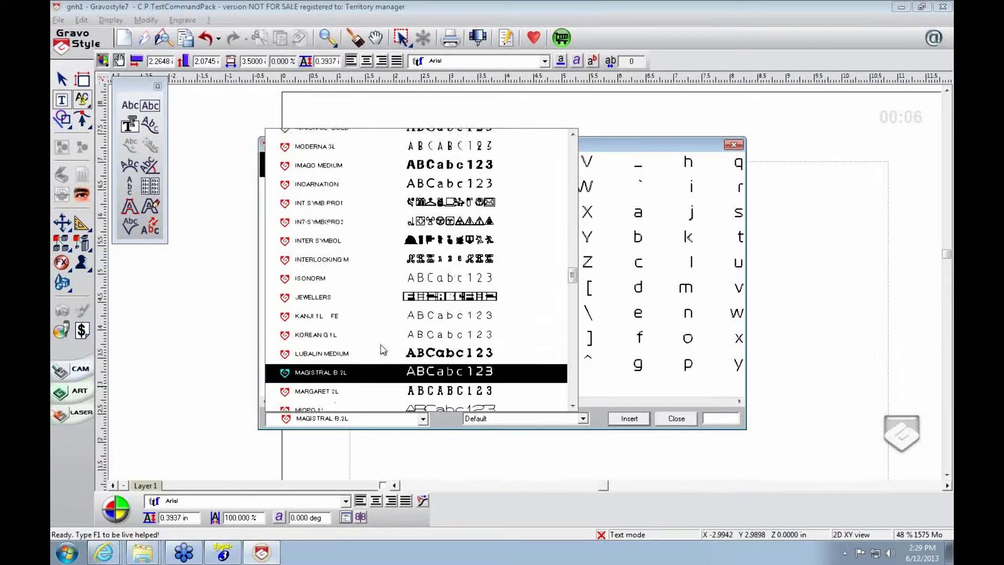
{"action": "scroll", "coordinate": [361, 345], "scroll_direction": "down", "scroll_amount": 1}
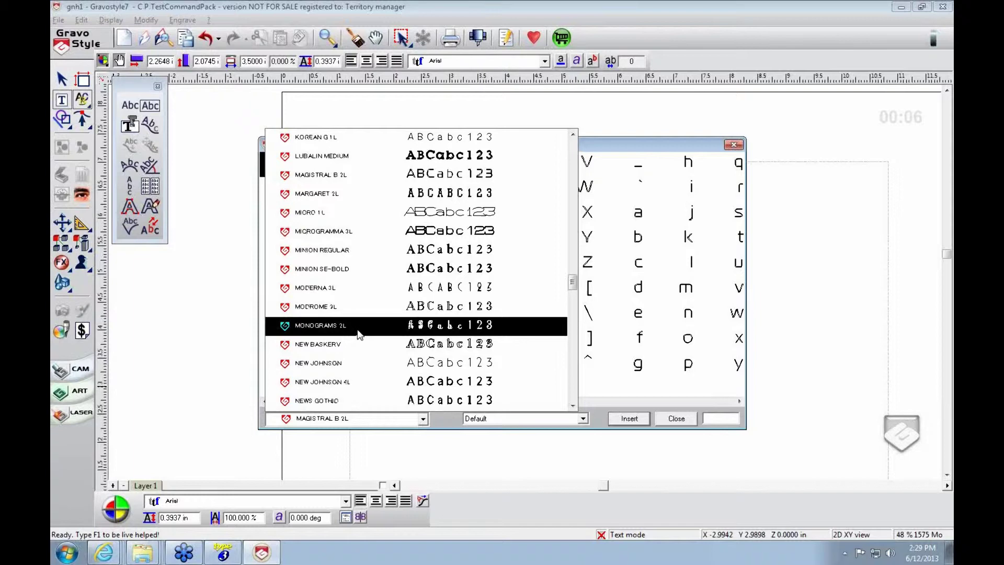
{"action": "scroll", "coordinate": [361, 343], "scroll_direction": "down", "scroll_amount": 1}
{"action": "scroll", "coordinate": [574, 282], "scroll_direction": "up", "scroll_amount": 3}
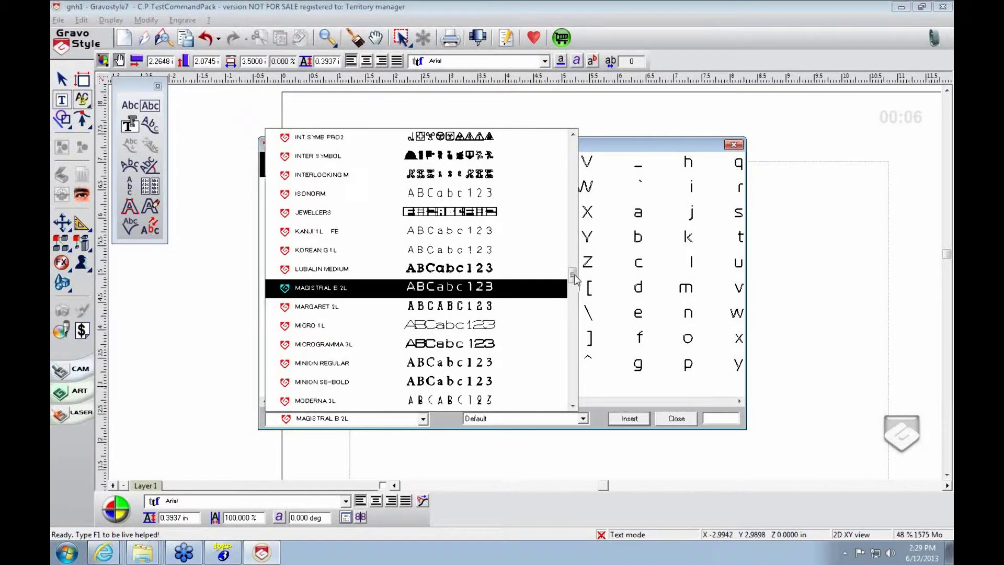
{"action": "scroll", "coordinate": [573, 280], "scroll_direction": "up", "scroll_amount": 15}
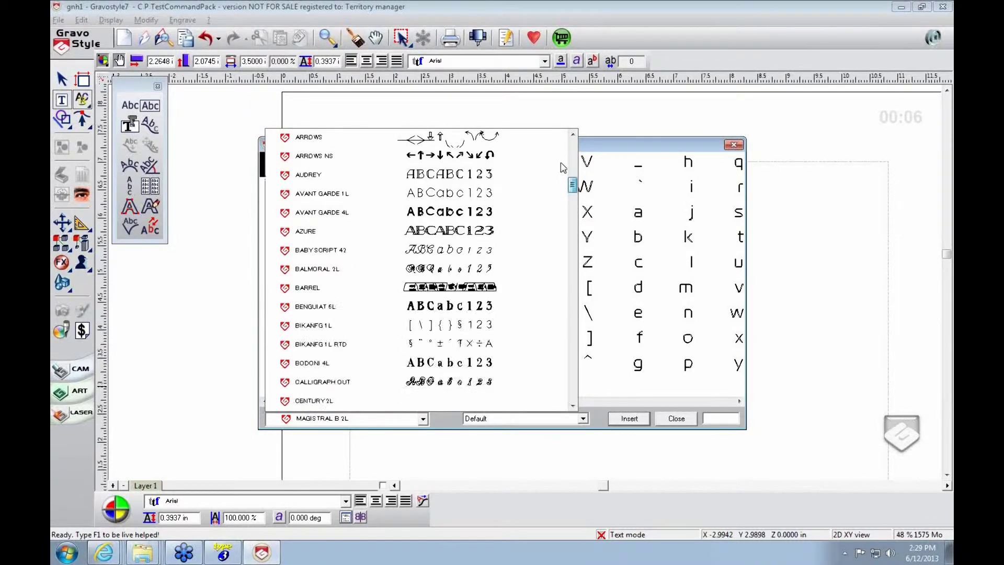
{"action": "scroll", "coordinate": [569, 188], "scroll_direction": "down", "scroll_amount": 7}
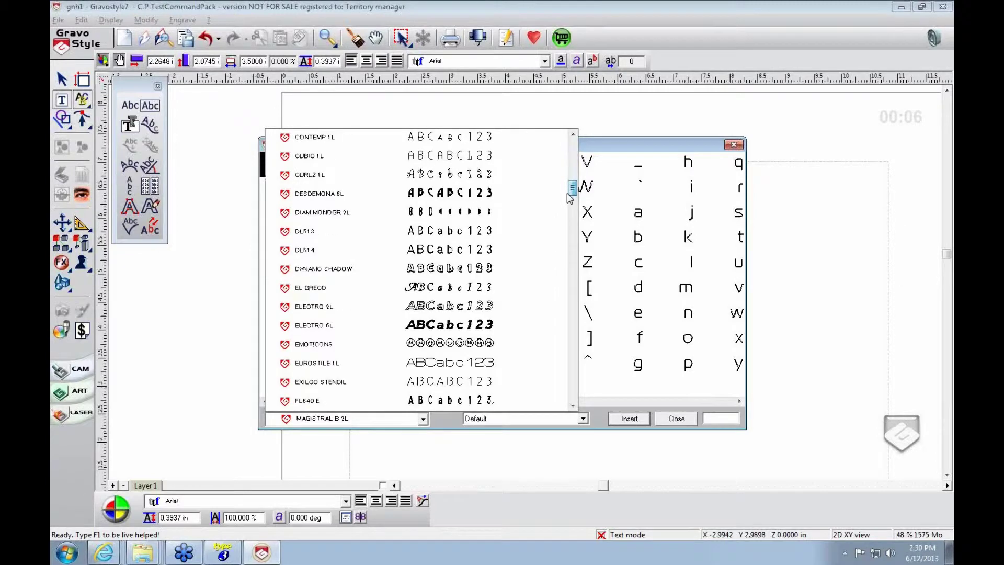
{"action": "scroll", "coordinate": [570, 196], "scroll_direction": "down", "scroll_amount": 2}
{"action": "scroll", "coordinate": [571, 194], "scroll_direction": "up", "scroll_amount": 3}
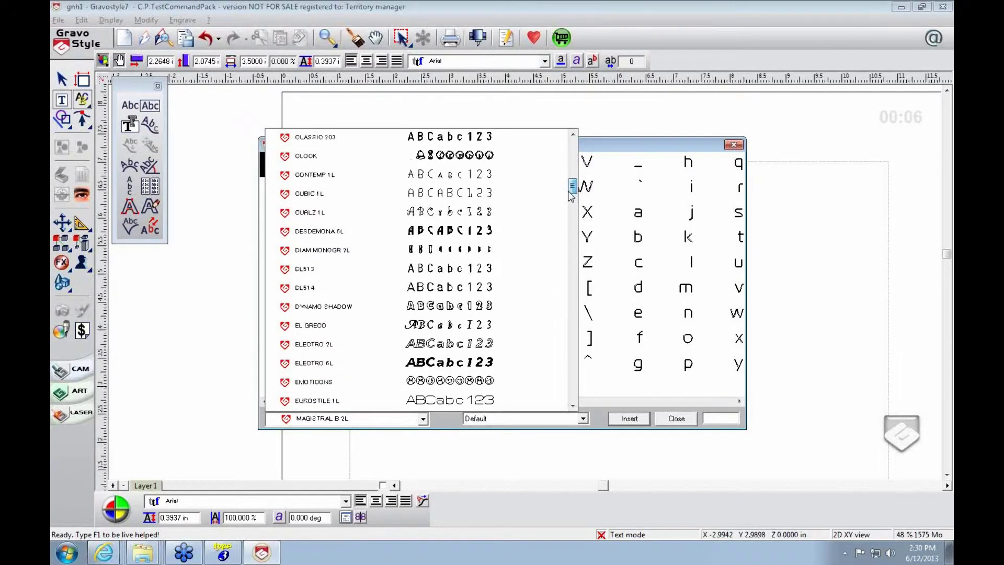
{"action": "scroll", "coordinate": [570, 193], "scroll_direction": "up", "scroll_amount": 3}
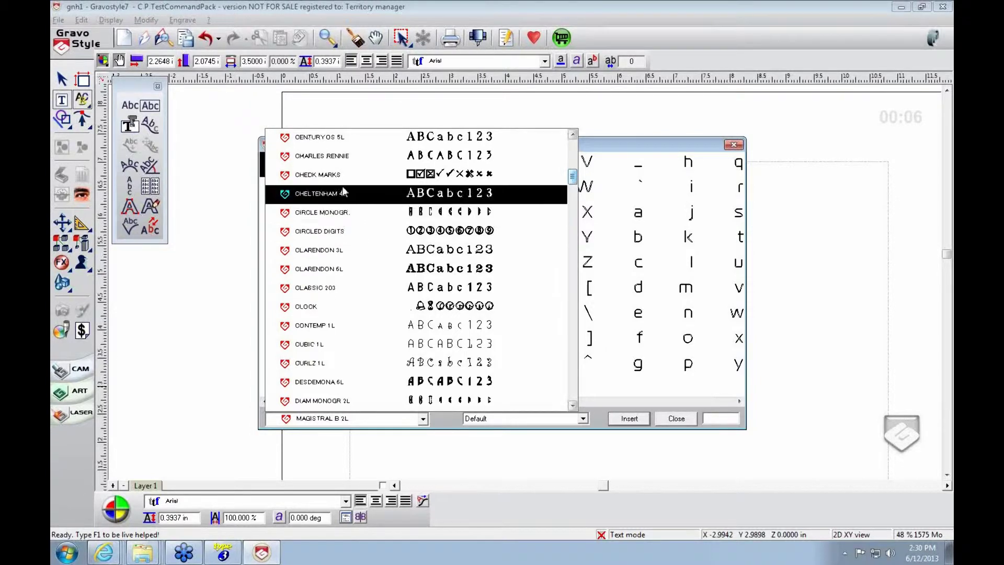
Choose CIRCLE MONOGR. and preview the code-61 glyph, the C glyph and another glyph
{"action": "left_click", "coordinate": [354, 216]}
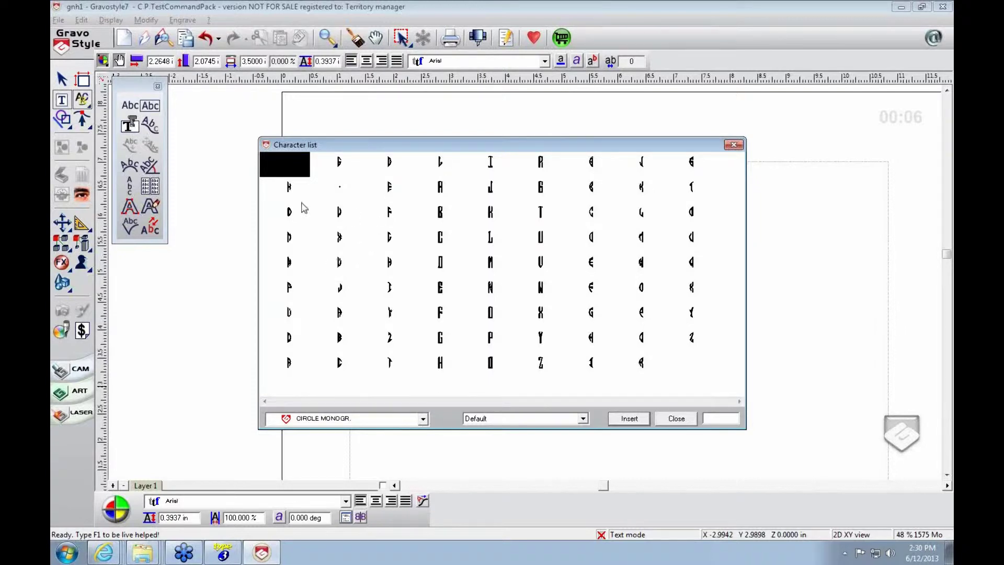
{"action": "left_click", "coordinate": [592, 163]}
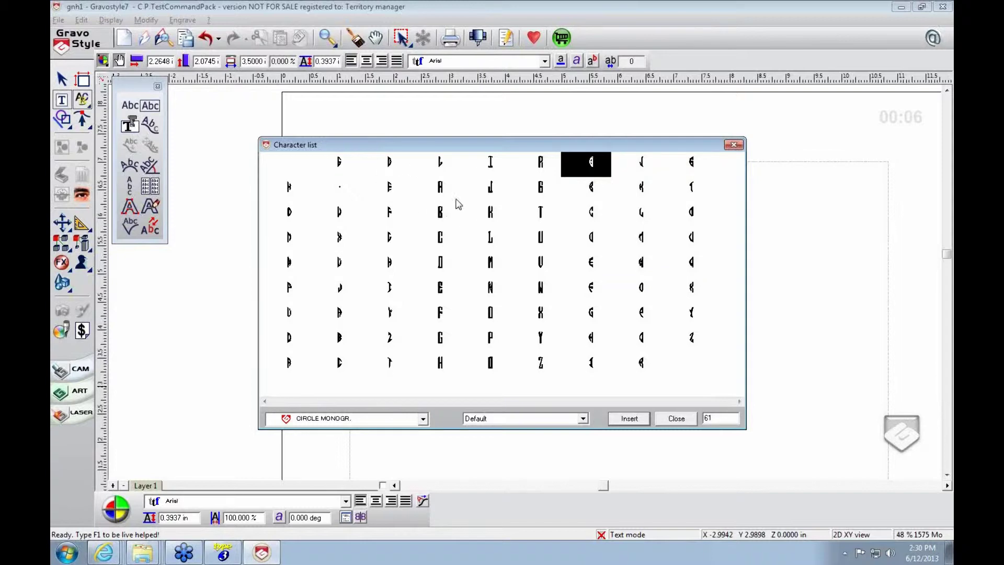
{"action": "left_click", "coordinate": [441, 239]}
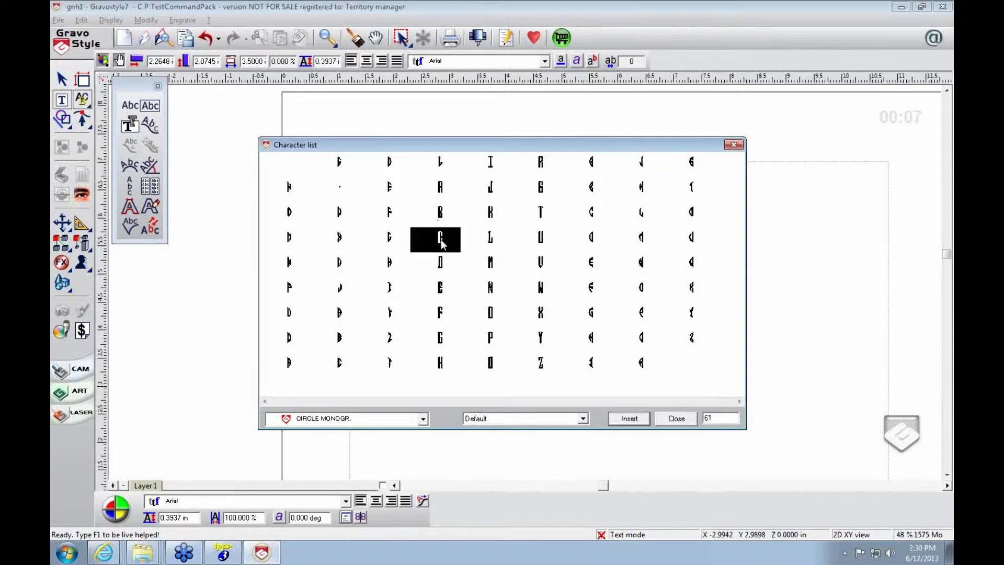
{"action": "mouse_move", "coordinate": [442, 240]}
{"action": "left_click", "coordinate": [388, 163]}
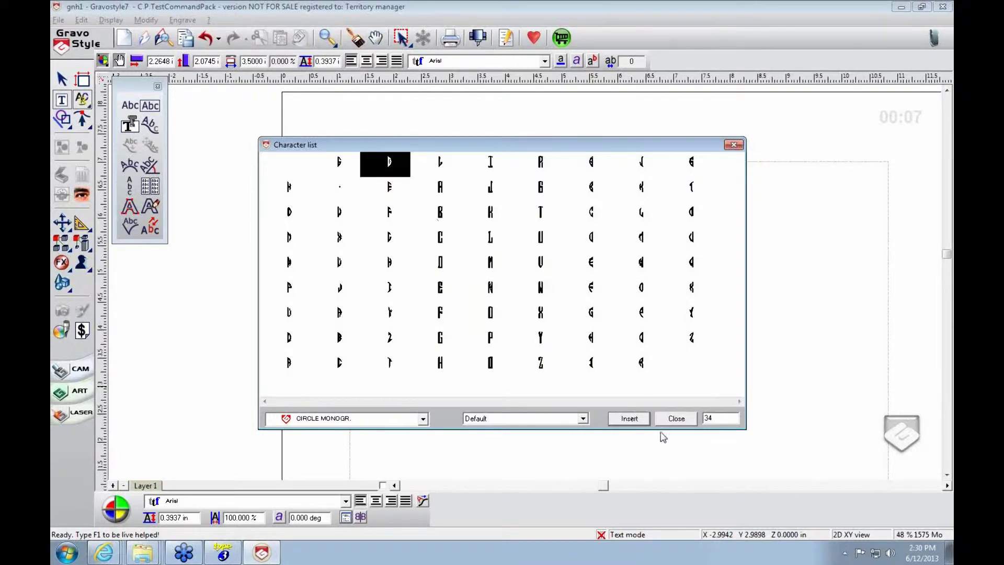
Close the glyph set and place a text insertion point on the page
{"action": "left_click", "coordinate": [670, 419]}
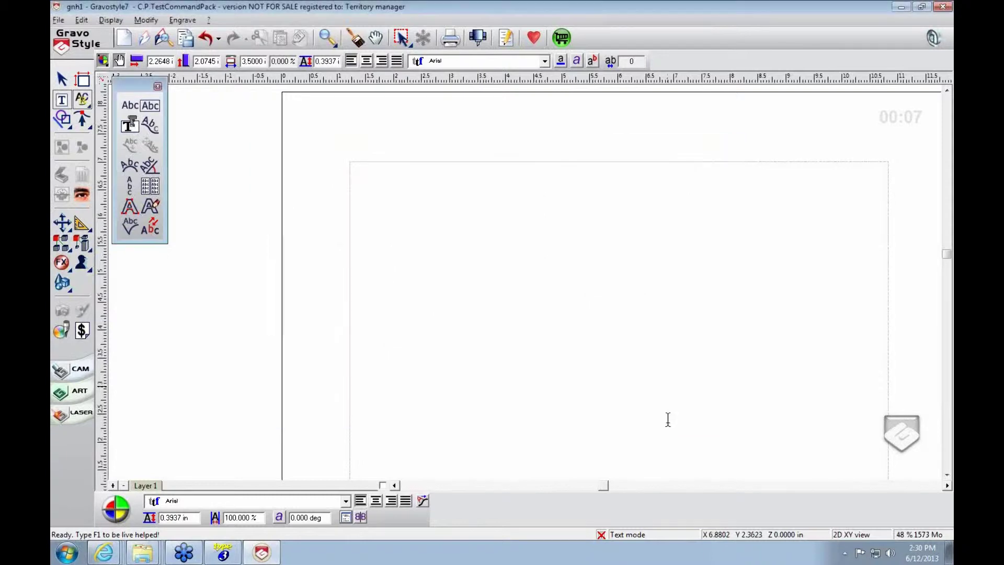
{"action": "left_click", "coordinate": [623, 405]}
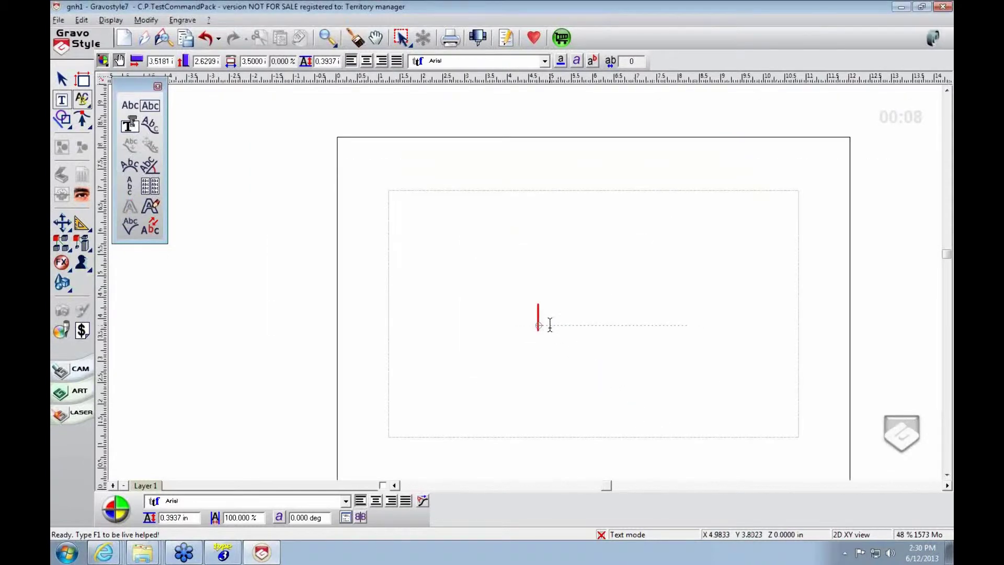
{"action": "left_click", "coordinate": [344, 520]}
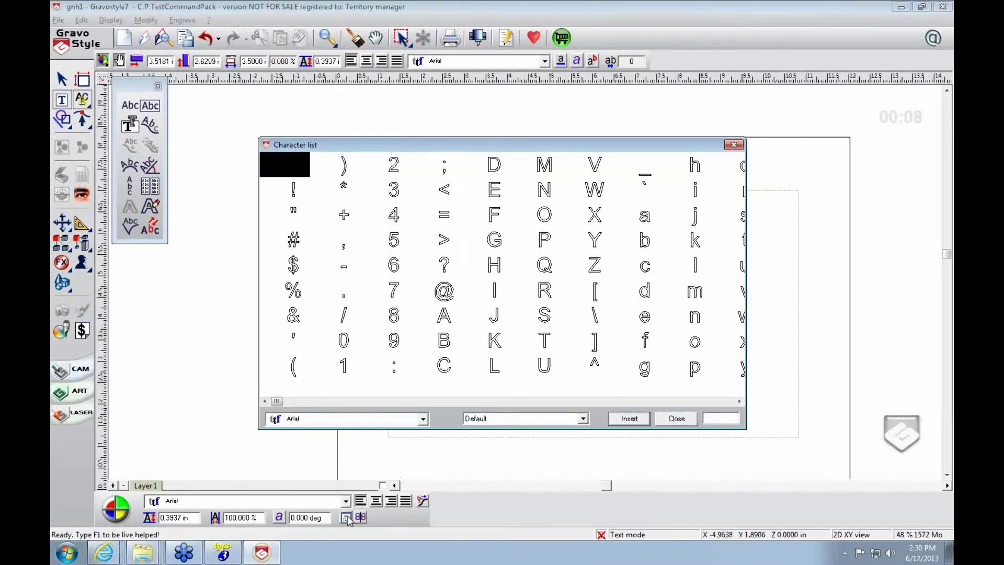
{"action": "left_click", "coordinate": [346, 517]}
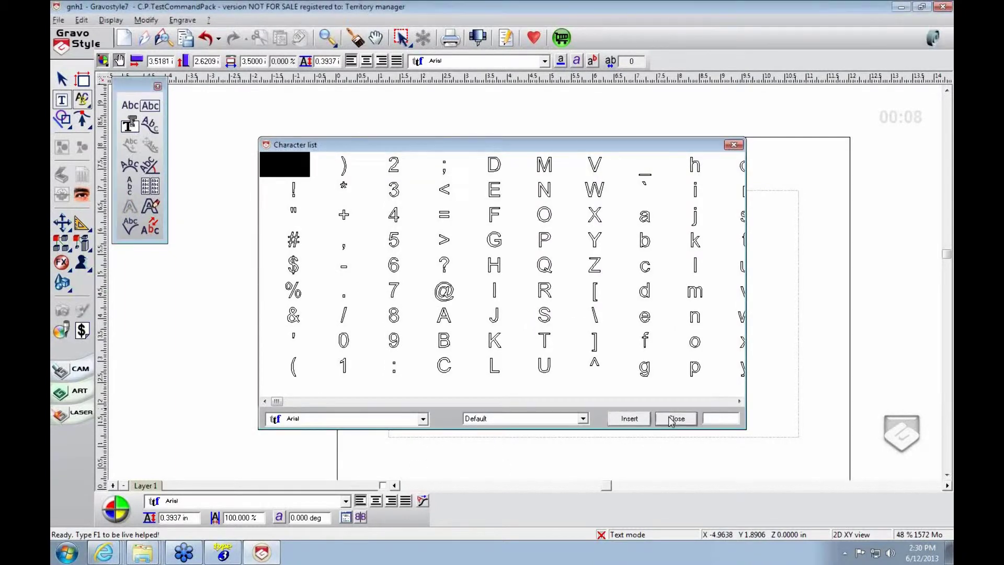
Set the text font to CIRCLE MONOGR. and place the start of the text line
{"action": "left_click", "coordinate": [345, 501]}
{"action": "left_click", "coordinate": [224, 427]}
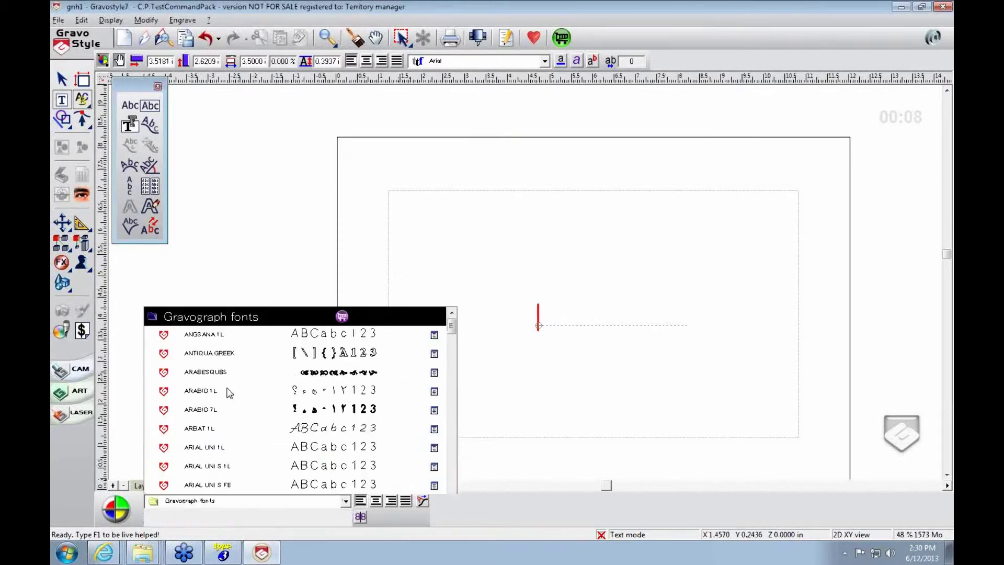
{"action": "scroll", "coordinate": [236, 365], "scroll_direction": "up", "scroll_amount": 1}
{"action": "scroll", "coordinate": [233, 365], "scroll_direction": "down", "scroll_amount": 3}
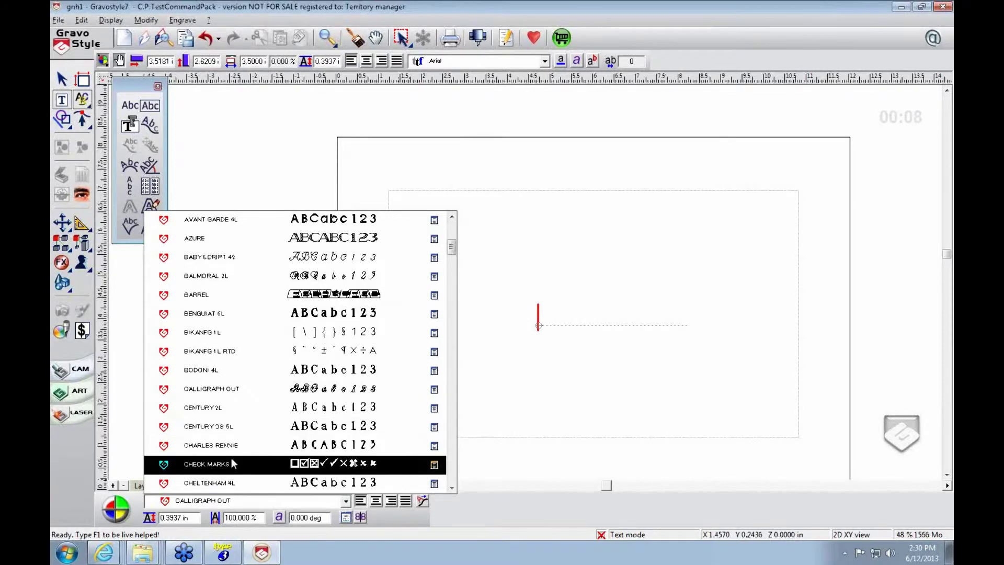
{"action": "scroll", "coordinate": [234, 462], "scroll_direction": "down", "scroll_amount": 1}
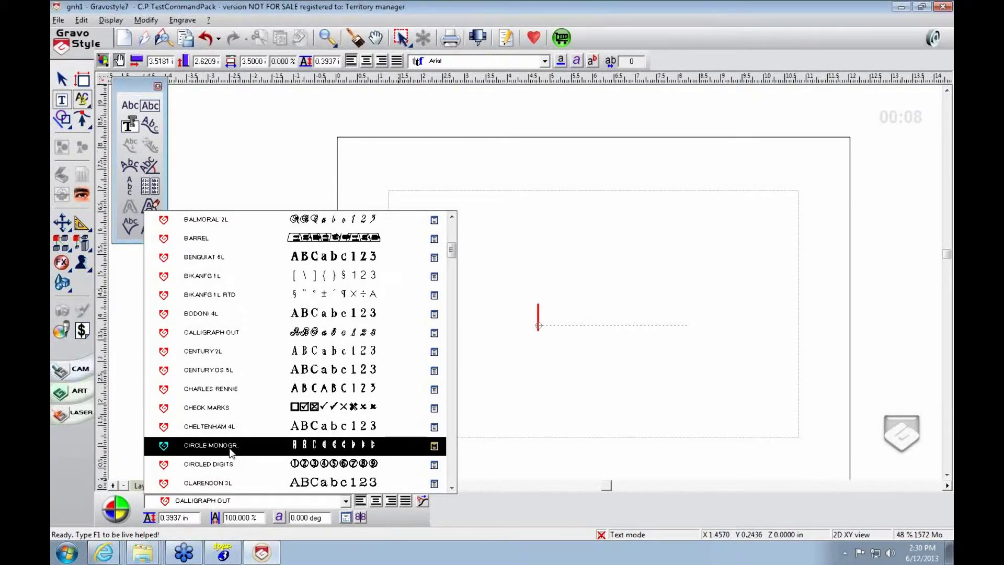
{"action": "left_click", "coordinate": [229, 445]}
{"action": "left_click", "coordinate": [567, 332]}
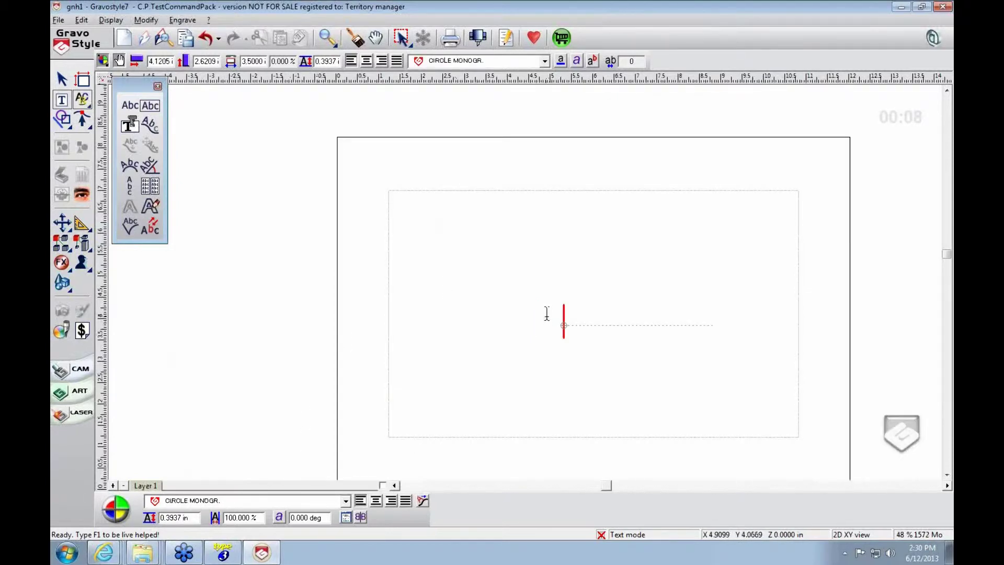
Type HELLO in Circle Monogram, then delete ELLO so only the H remains
{"action": "type", "text": "HELLO"}
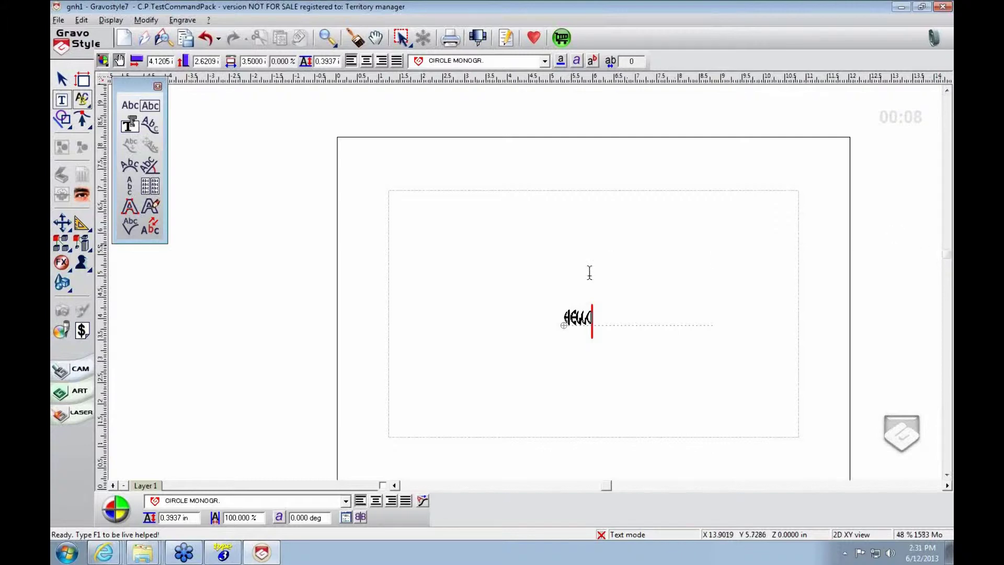
{"action": "scroll", "coordinate": [580, 275], "scroll_direction": "up", "scroll_amount": 5}
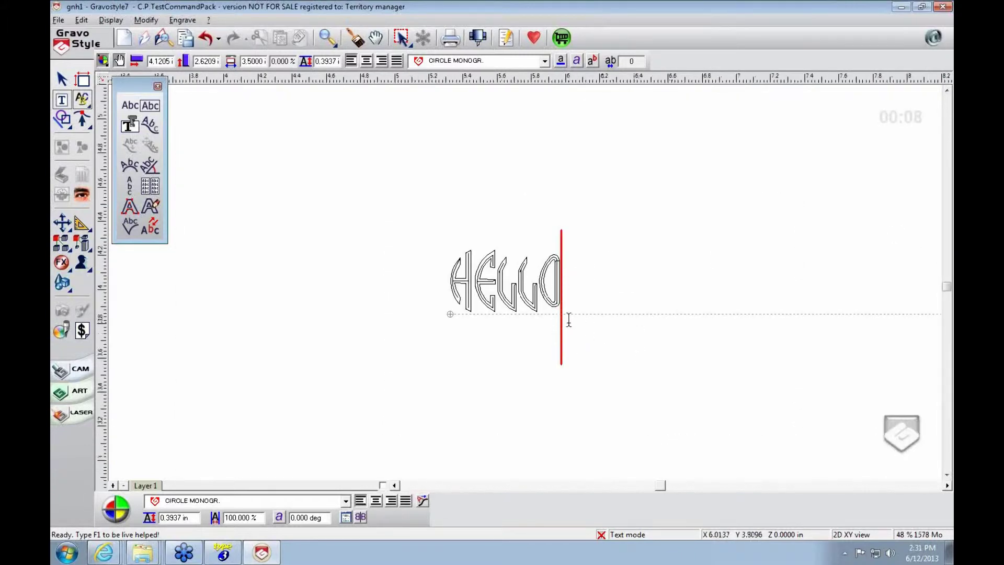
{"action": "key", "text": "BackSpace"}
{"action": "key", "text": "BackSpace"}
{"action": "key", "text": "BackSpace"}
{"action": "key", "text": "BackSpace"}
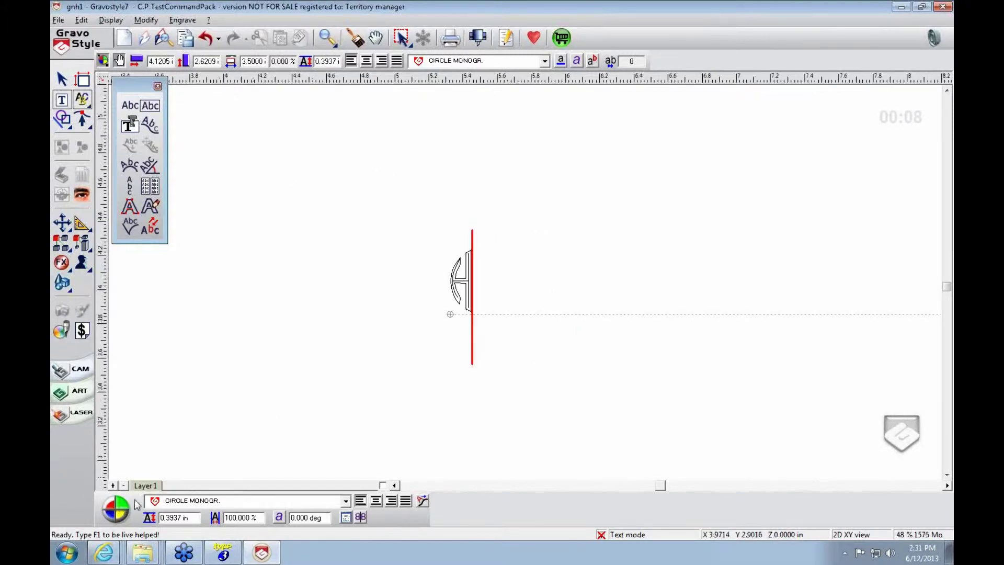
Insert the centre-style E, L and L glyphs from the Character list
{"action": "left_click", "coordinate": [347, 519]}
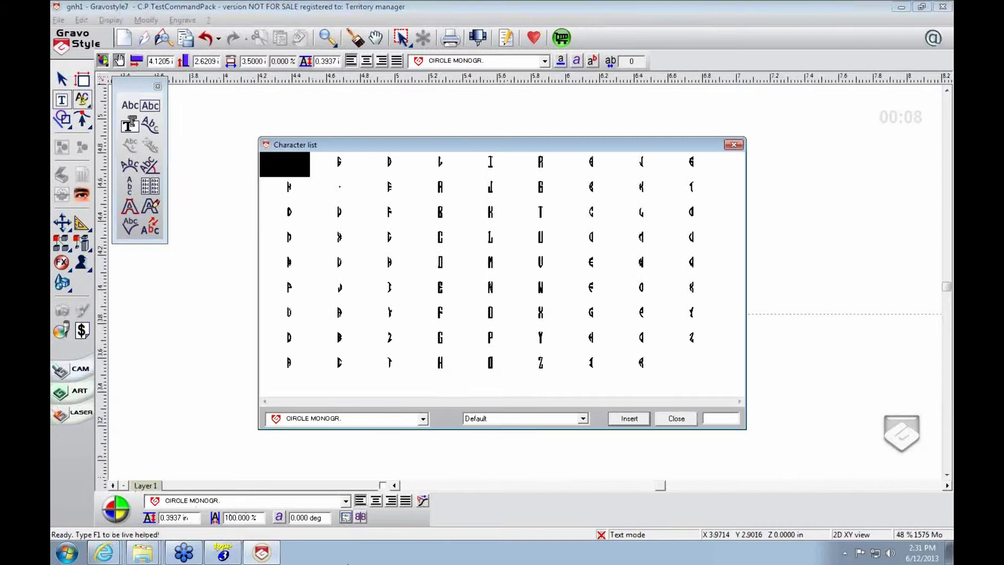
{"action": "left_click", "coordinate": [498, 239]}
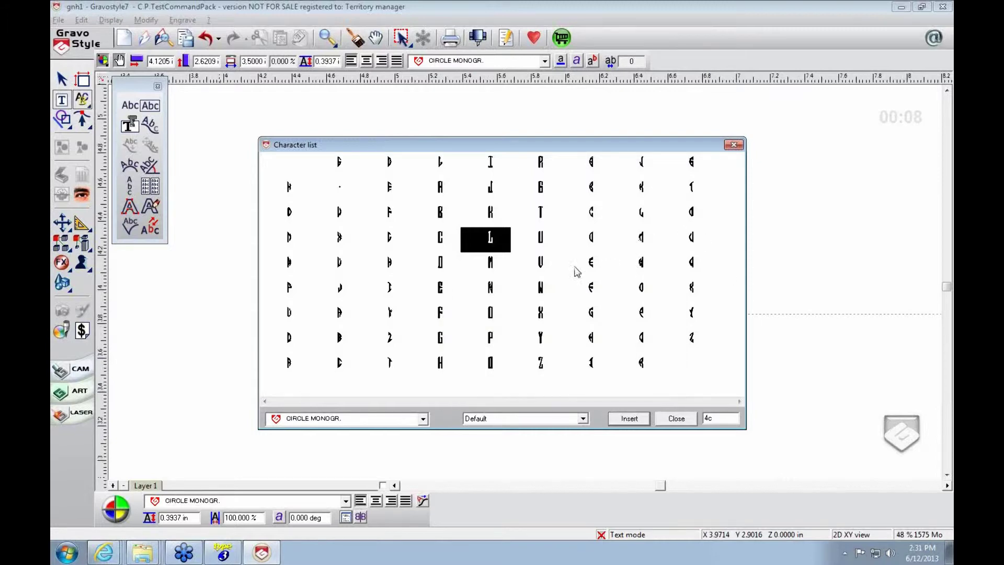
{"action": "left_click", "coordinate": [440, 293]}
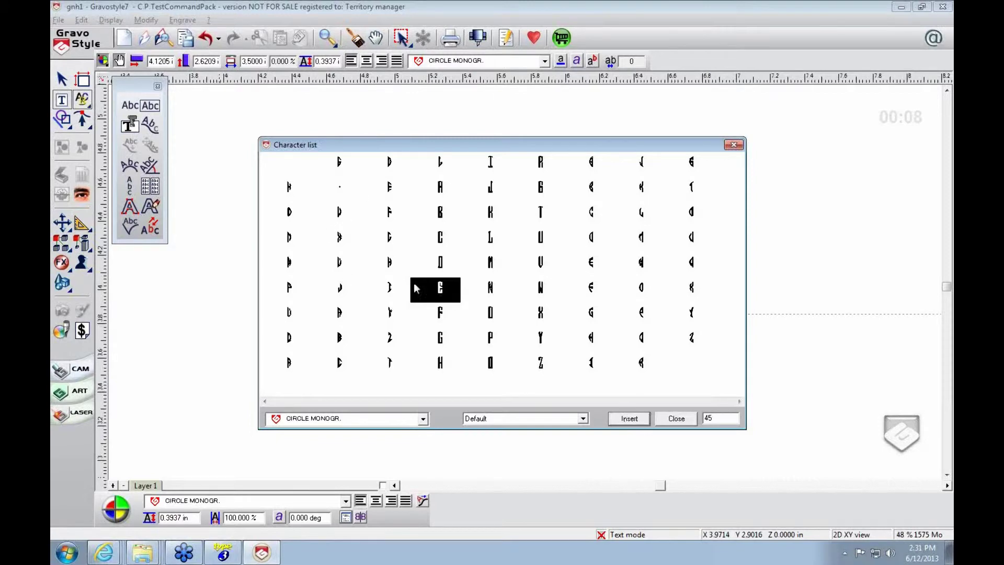
{"action": "left_click", "coordinate": [491, 242]}
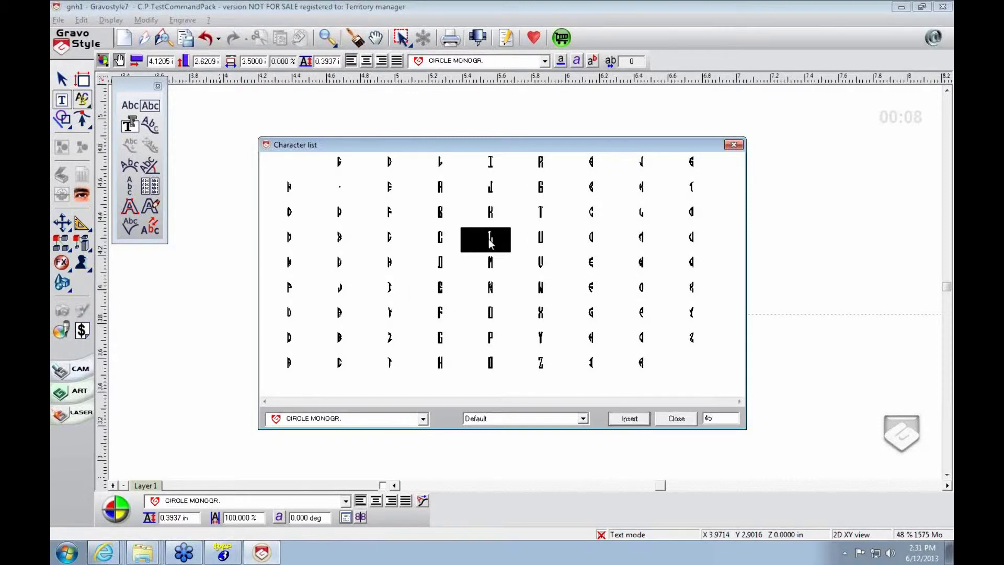
{"action": "left_click", "coordinate": [491, 242]}
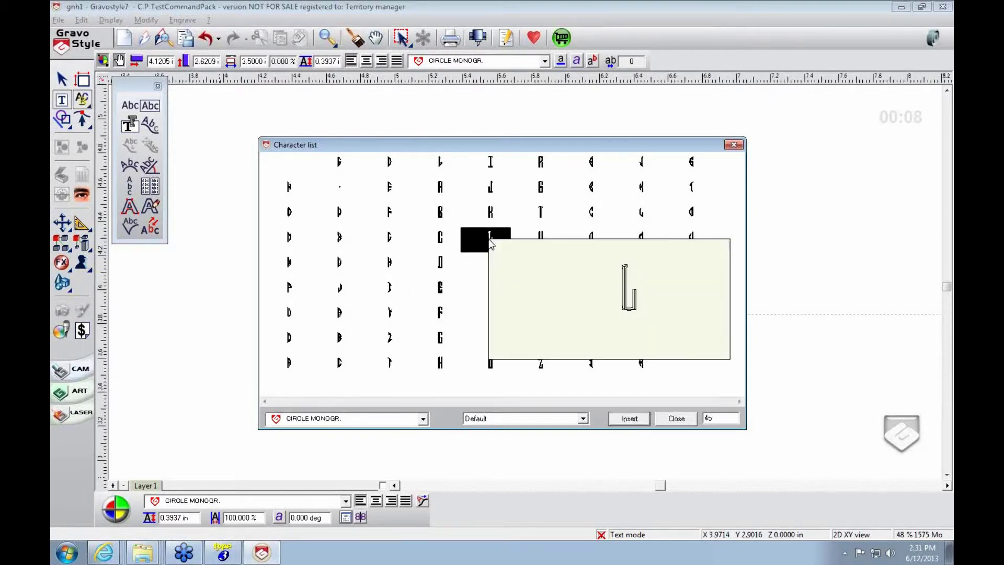
{"action": "left_click", "coordinate": [630, 419]}
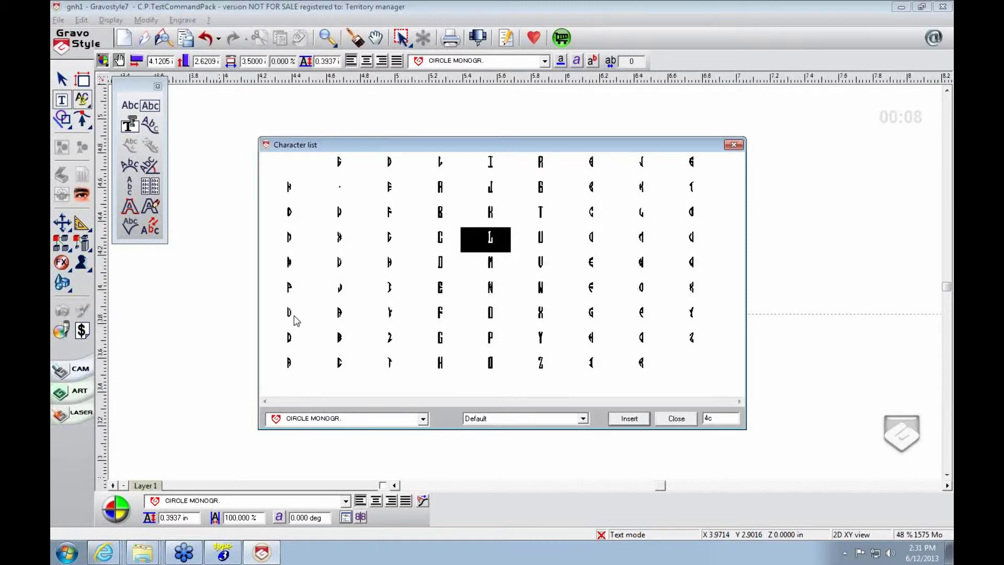
Add the closing right-hand O glyph and return to the page
{"action": "left_click", "coordinate": [292, 313]}
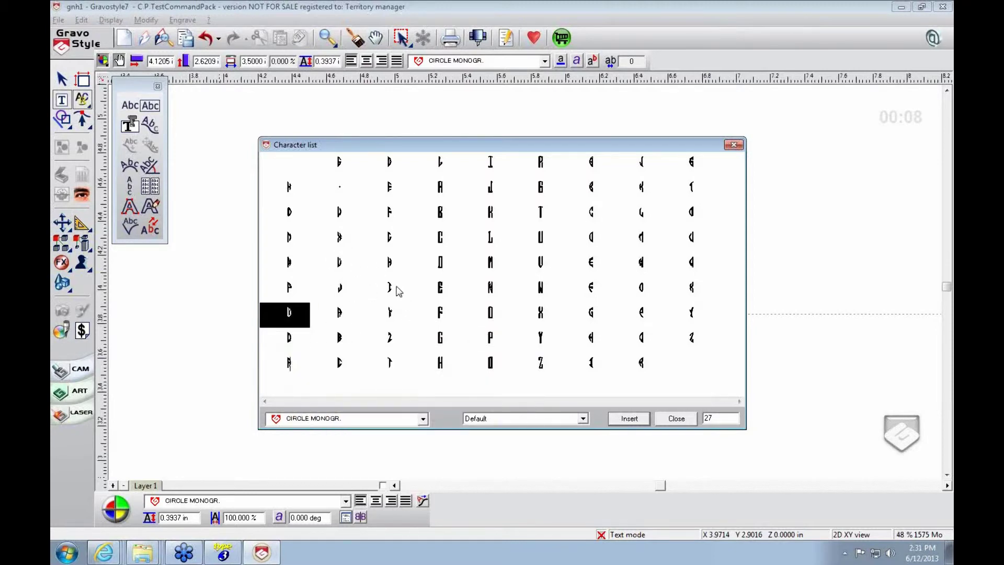
{"action": "left_click", "coordinate": [289, 218]}
{"action": "mouse_move", "coordinate": [288, 210]}
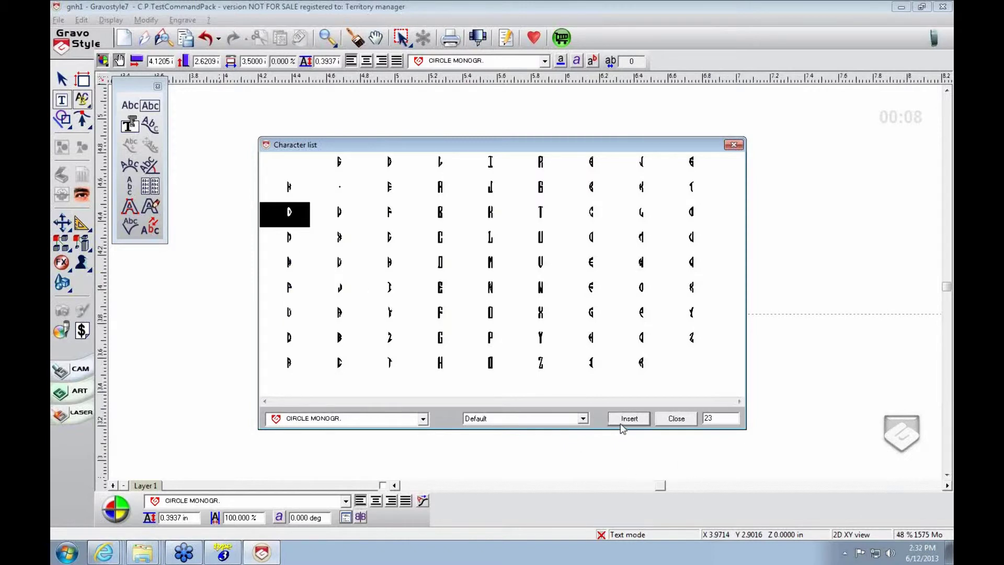
{"action": "left_click", "coordinate": [674, 420]}
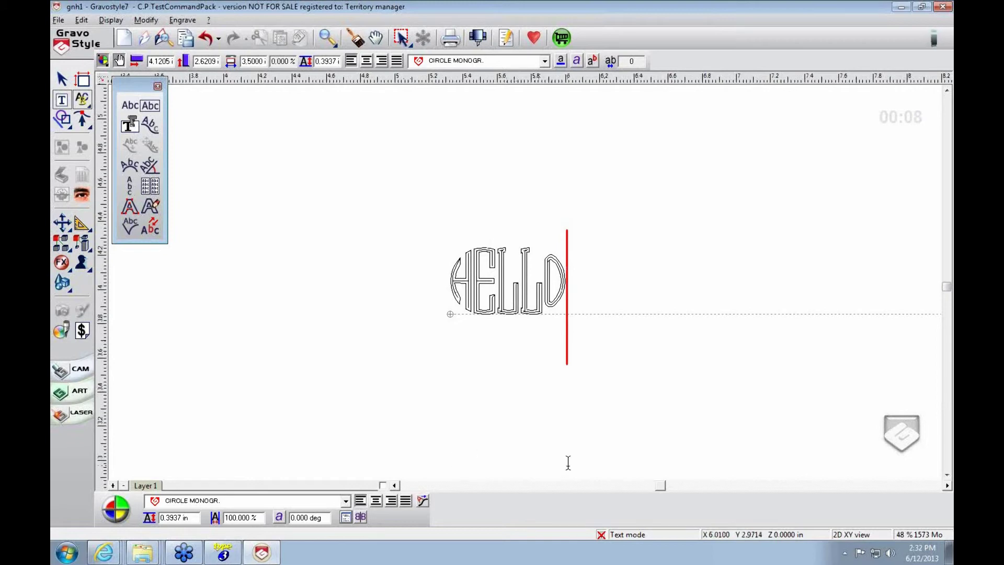
Type a plain HELLO after the monogram glyphs and end text editing
{"action": "type", "text": "HELLO"}
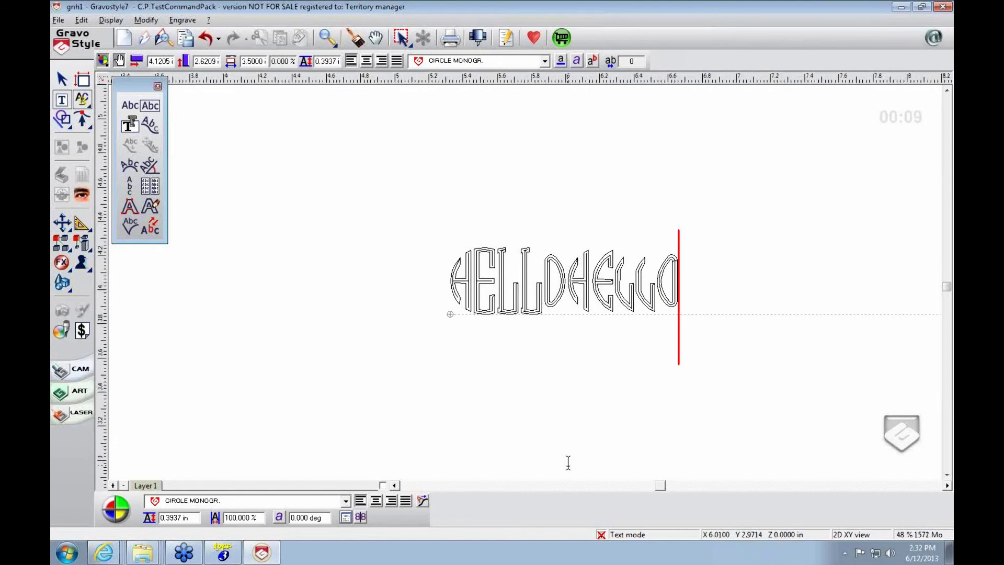
{"action": "key", "text": "BackSpace"}
{"action": "key", "text": "BackSpace"}
{"action": "key", "text": "BackSpace"}
{"action": "key", "text": "BackSpace"}
{"action": "key", "text": "BackSpace"}
{"action": "key", "text": "BackSpace"}
{"action": "key", "text": "BackSpace"}
{"action": "key", "text": "BackSpace"}
{"action": "key", "text": "BackSpace"}
{"action": "key", "text": "BackSpace"}
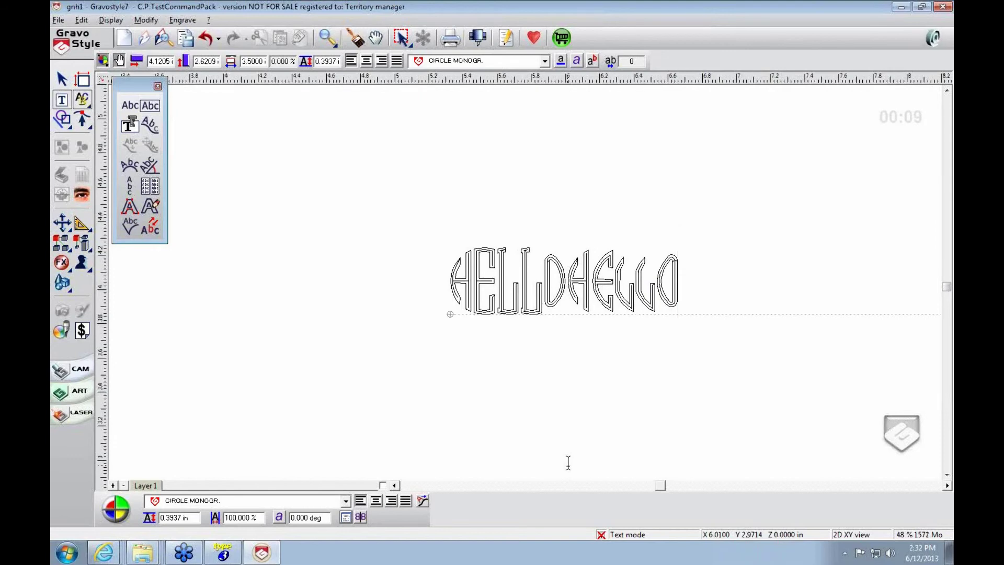